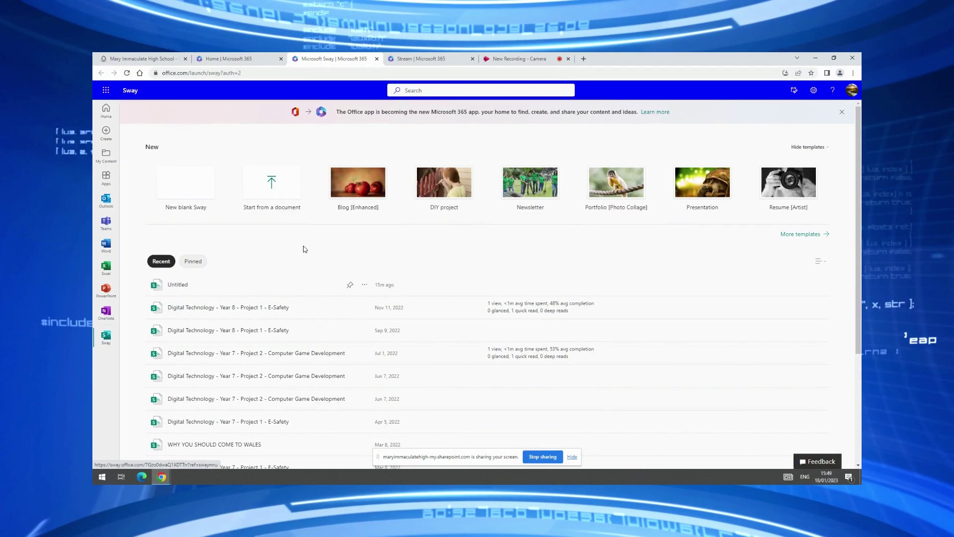
Open the Untitled Sway from the Recent list to reach its sharing options.
left_click(271, 285)
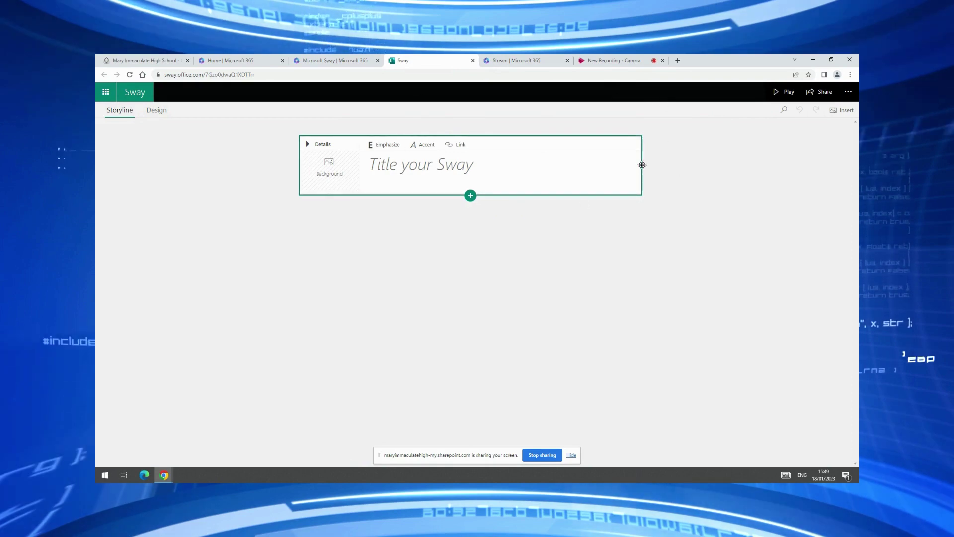
left_click(830, 98)
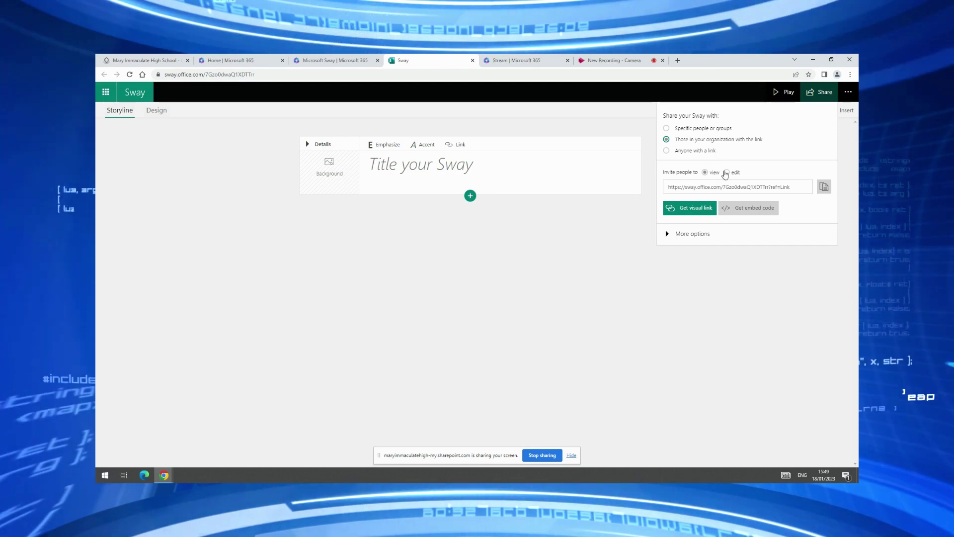
left_click(726, 173)
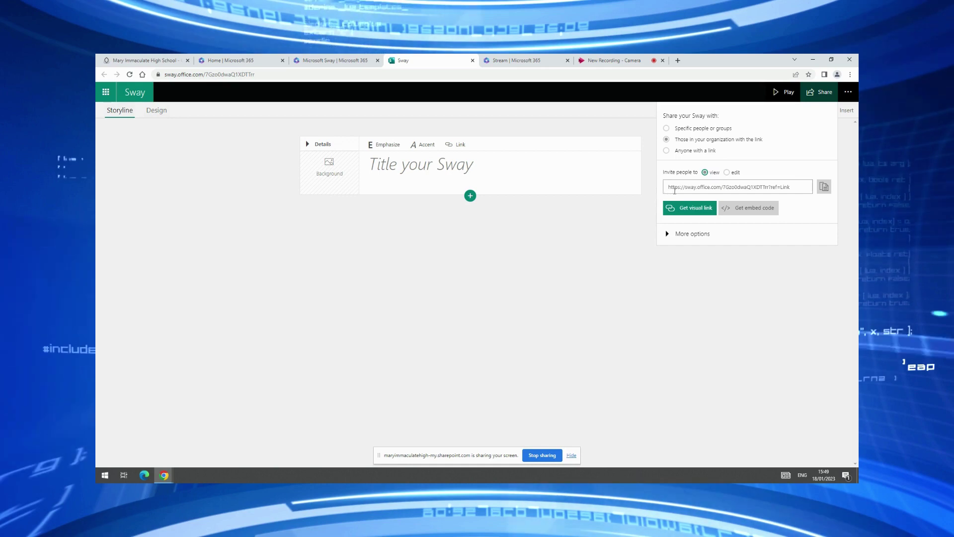
Copy the organization view-only sharing link, then switch to the Stream recording page.
left_click(825, 187)
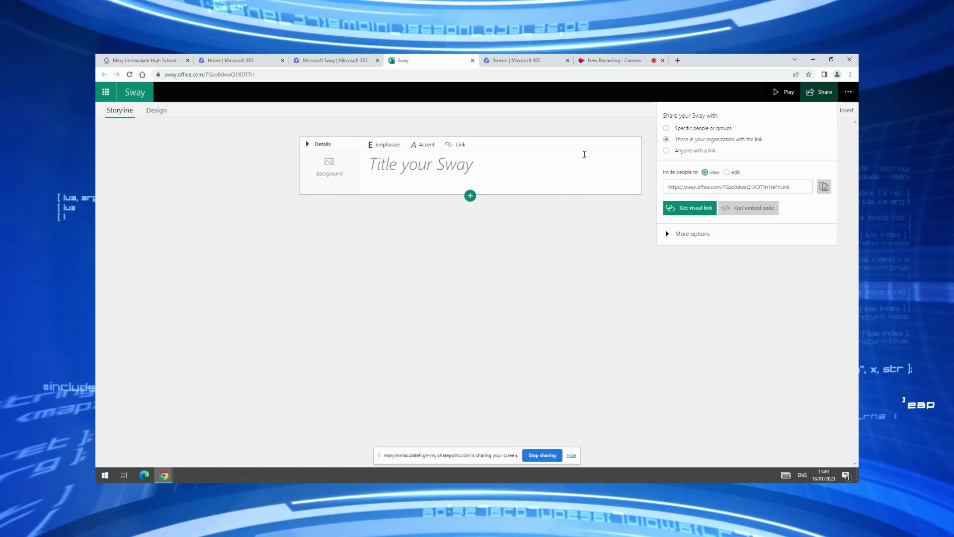
left_click(607, 60)
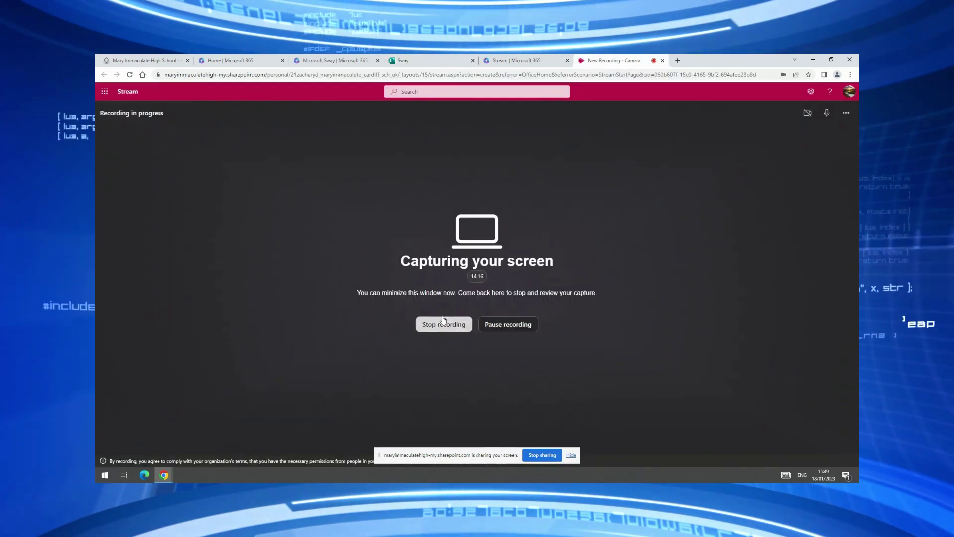